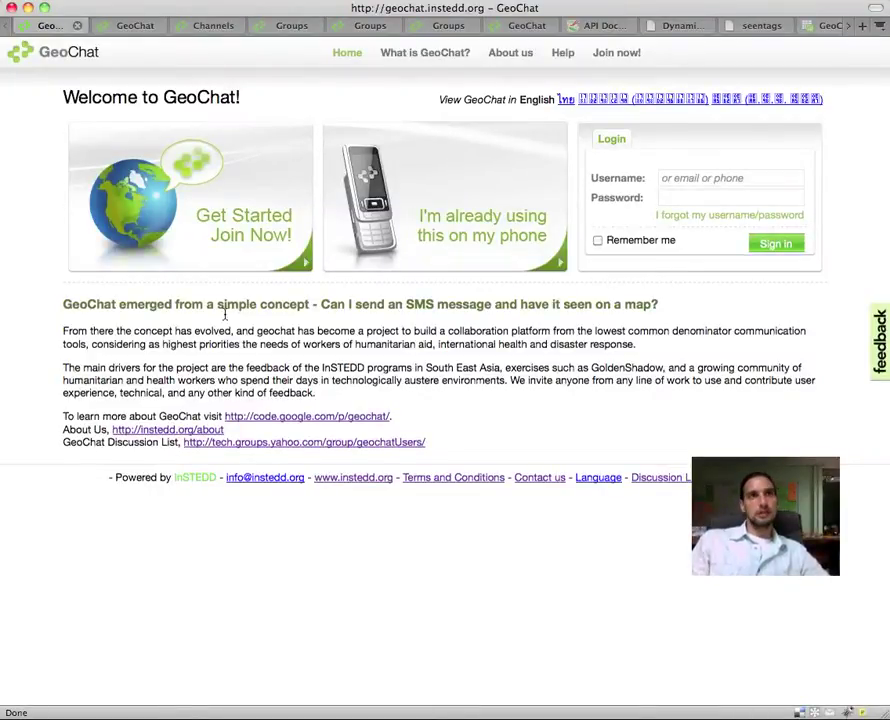
View the conversation map with its message list and the account's notification channels
{"action": "left_click", "coordinate": [131, 30]}
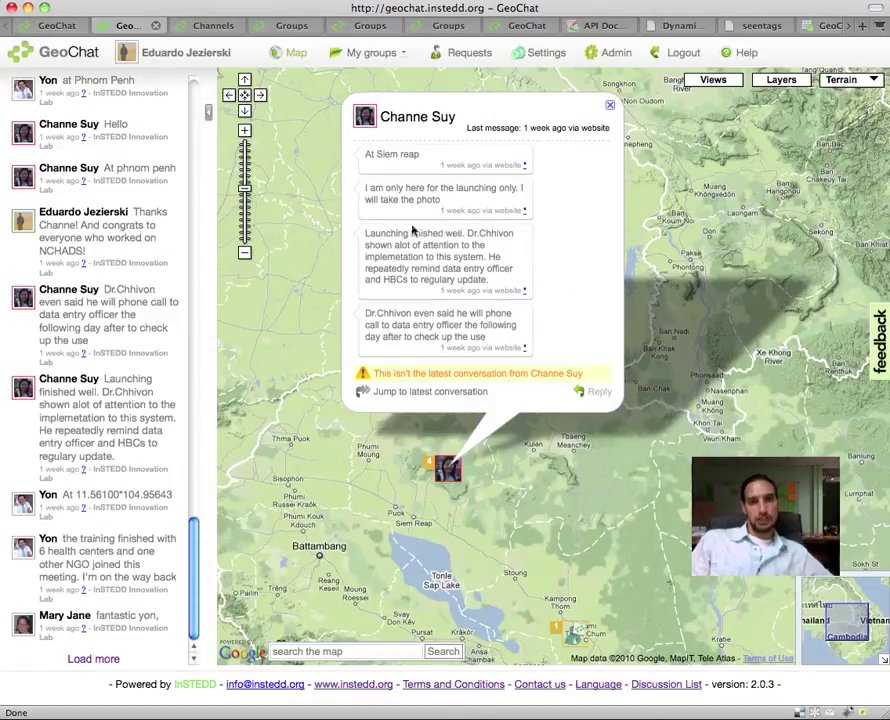
{"action": "left_click", "coordinate": [218, 28]}
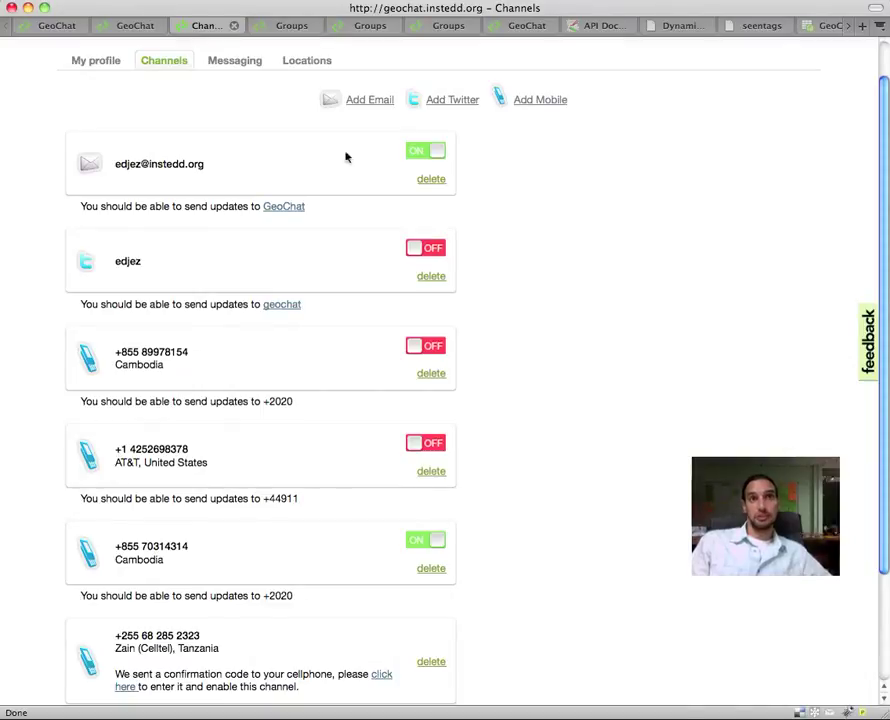
Examine page 9 of the list of GeoChat groups open for joining
{"action": "left_click", "coordinate": [296, 26]}
{"action": "scroll", "coordinate": [485, 228], "scroll_direction": "down", "scroll_amount": 5}
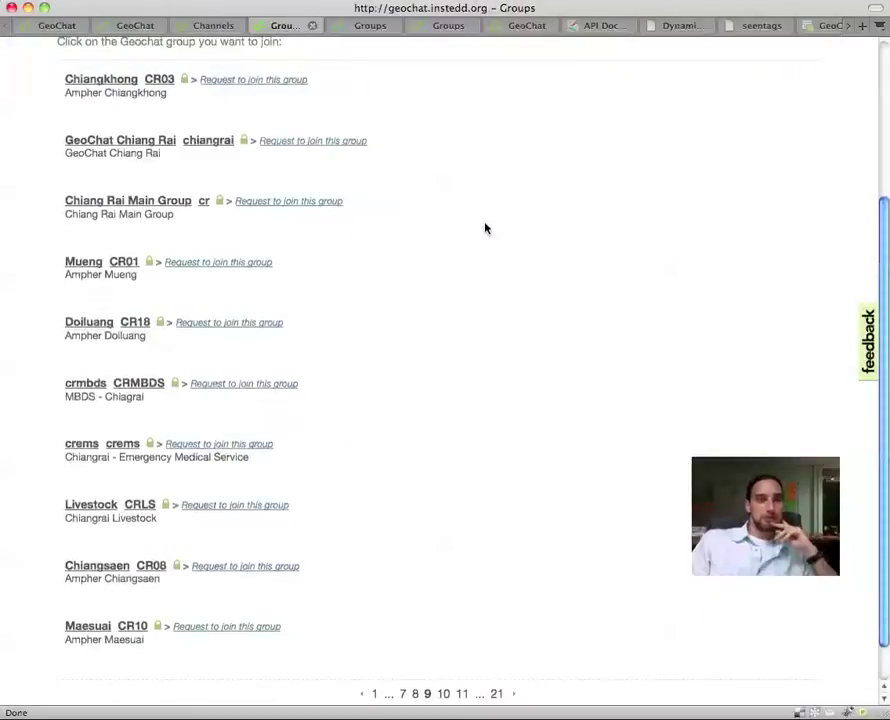
{"action": "scroll", "coordinate": [280, 130], "scroll_direction": "up", "scroll_amount": 5}
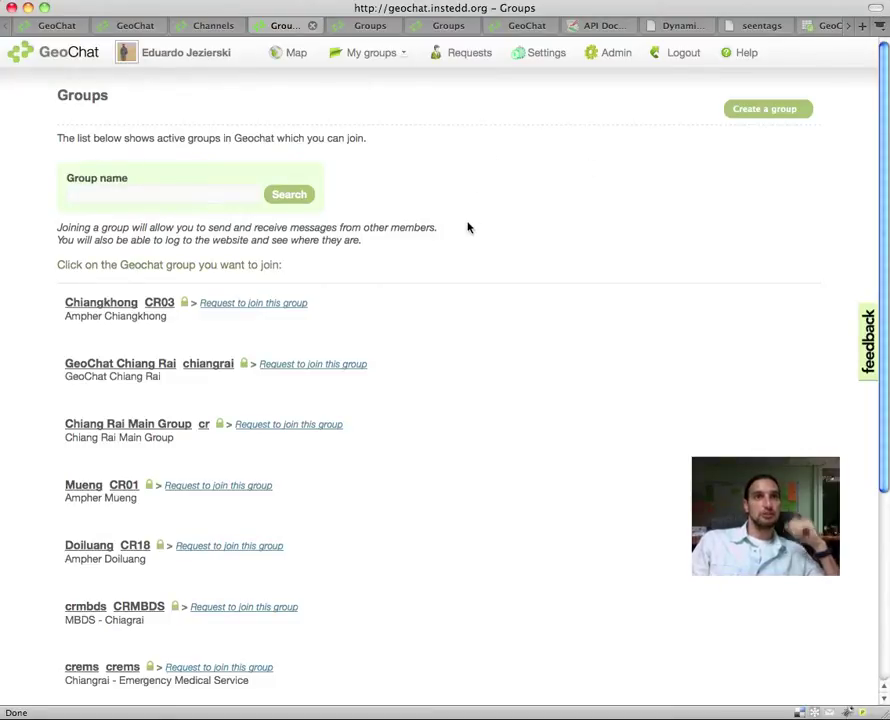
Go from page 14 to page 12 of the joinable groups list and read through its groups
{"action": "left_click", "coordinate": [354, 27]}
{"action": "right_click", "coordinate": [298, 304]}
{"action": "left_click", "coordinate": [395, 645]}
{"action": "left_click", "coordinate": [396, 647]}
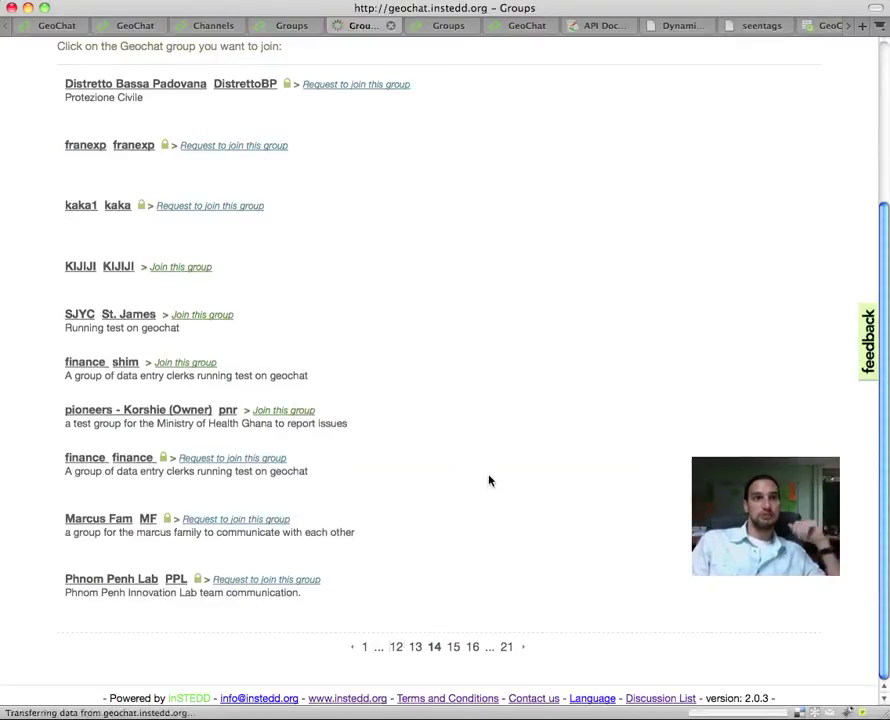
{"action": "scroll", "coordinate": [499, 396], "scroll_direction": "down", "scroll_amount": 2}
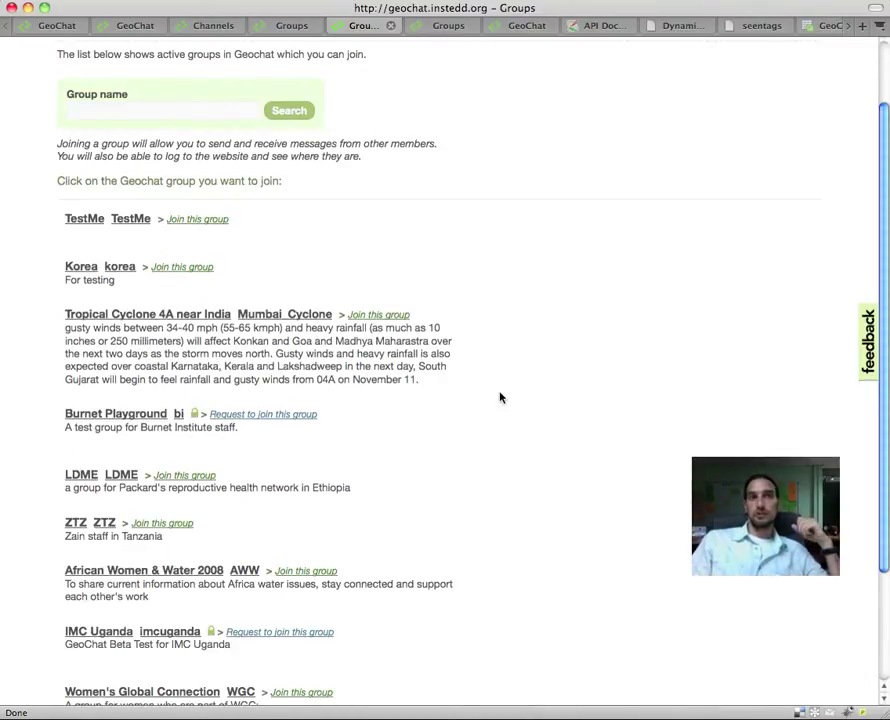
{"action": "scroll", "coordinate": [369, 291], "scroll_direction": "down", "scroll_amount": 3}
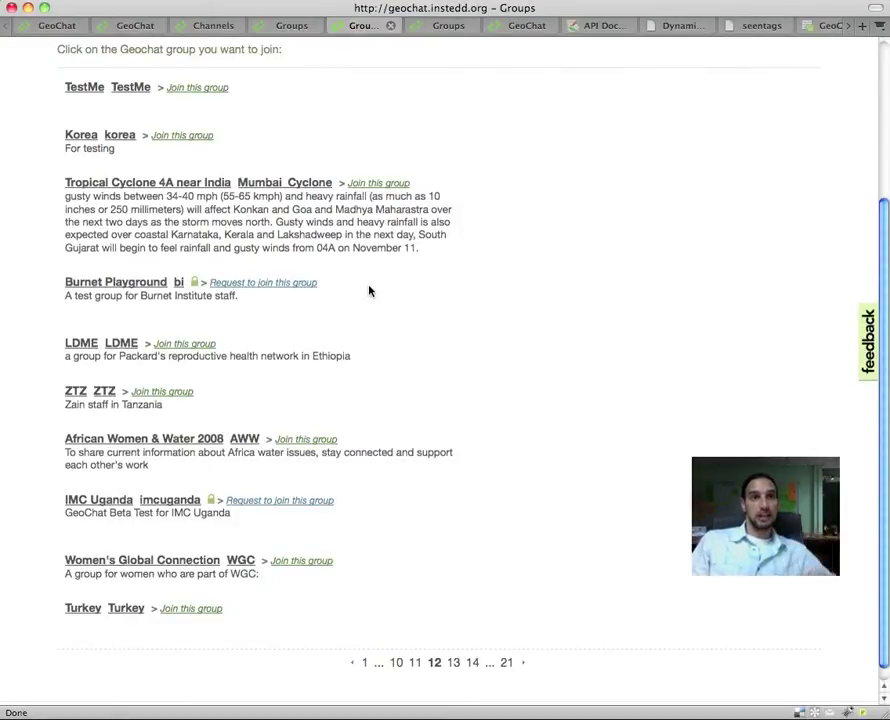
{"action": "scroll", "coordinate": [362, 400], "scroll_direction": "down", "scroll_amount": 1}
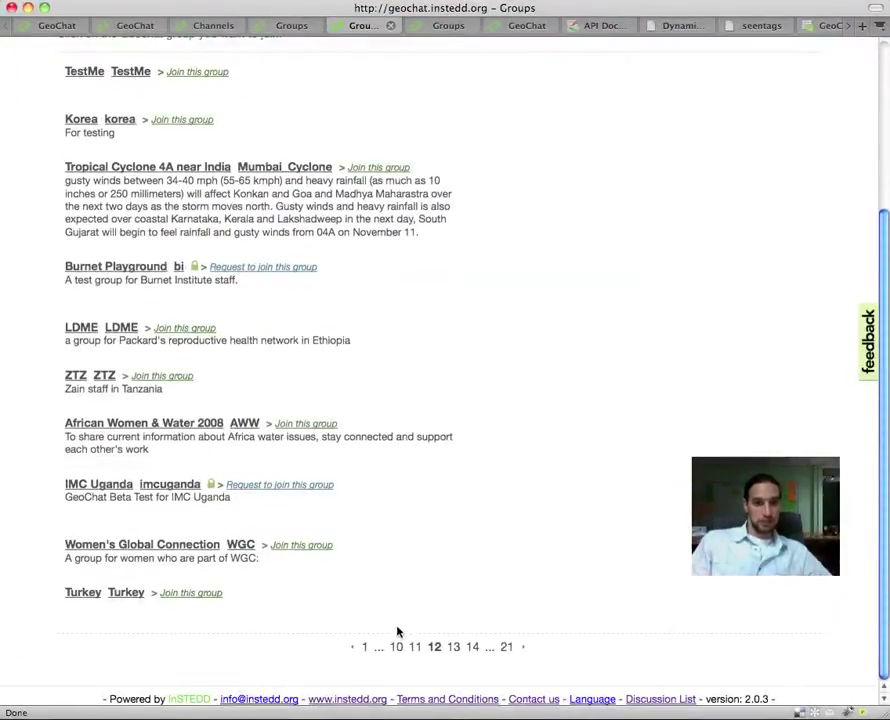
Browse the joinable groups list back through page 10 and earlier, finishing on page 9
{"action": "left_click", "coordinate": [397, 650]}
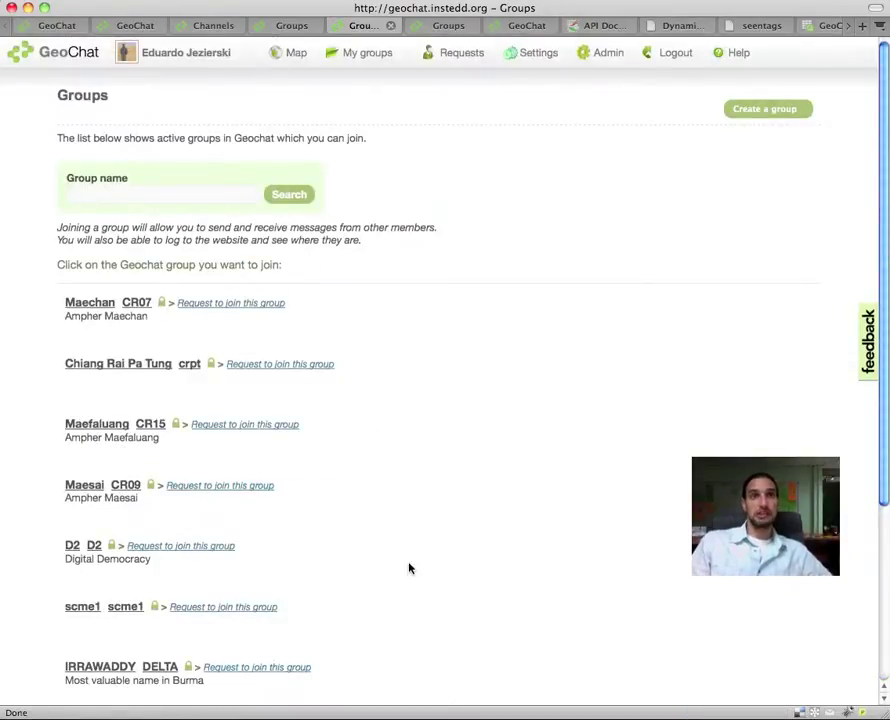
{"action": "scroll", "coordinate": [409, 568], "scroll_direction": "down", "scroll_amount": 3}
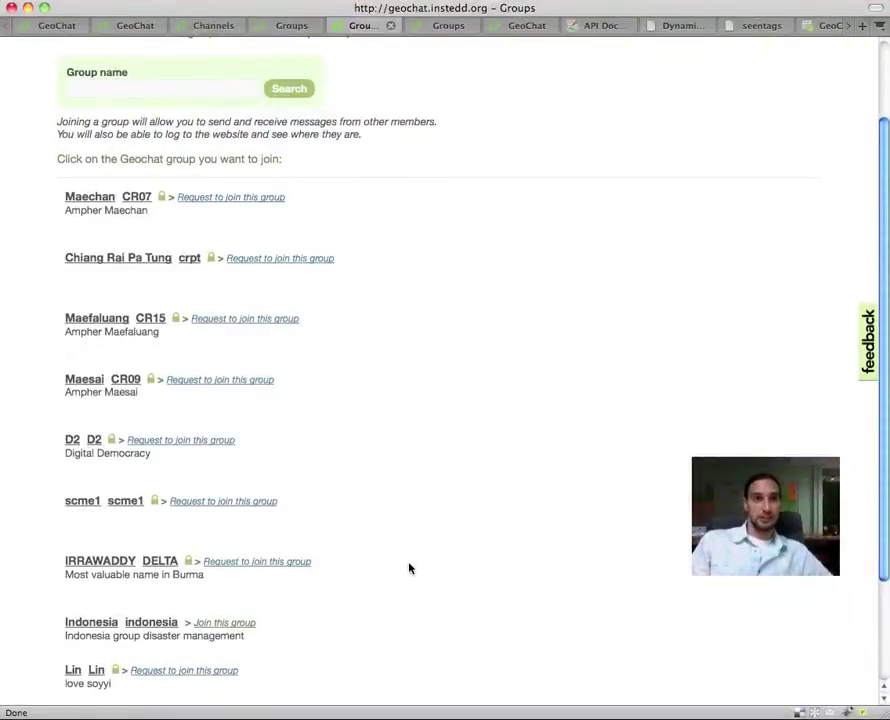
{"action": "scroll", "coordinate": [409, 568], "scroll_direction": "down", "scroll_amount": 3}
{"action": "left_click", "coordinate": [400, 680]}
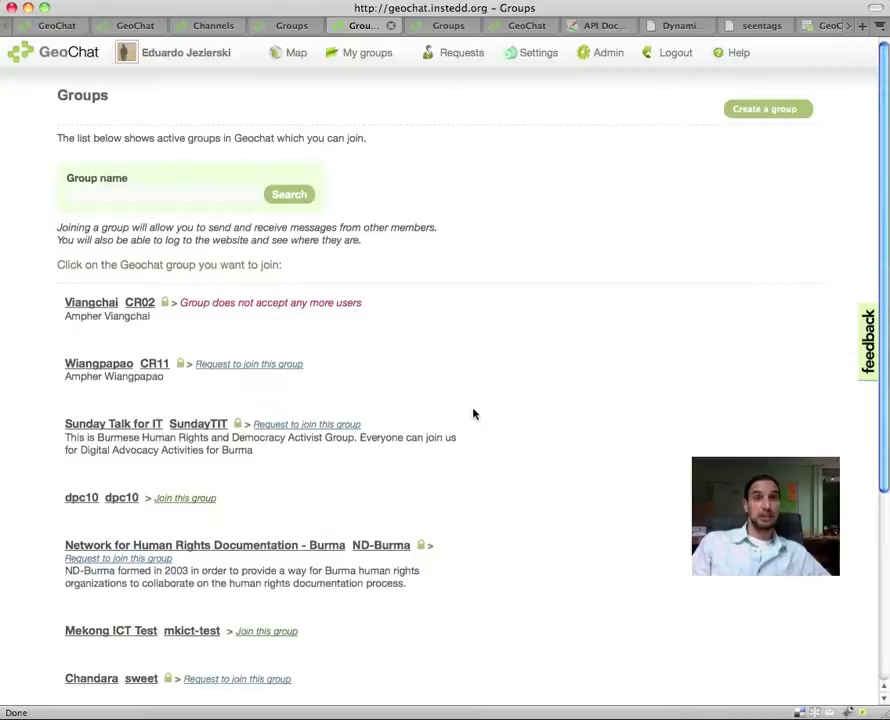
{"action": "scroll", "coordinate": [474, 414], "scroll_direction": "down", "scroll_amount": 3}
{"action": "scroll", "coordinate": [474, 414], "scroll_direction": "down", "scroll_amount": 3}
{"action": "left_click", "coordinate": [445, 648]}
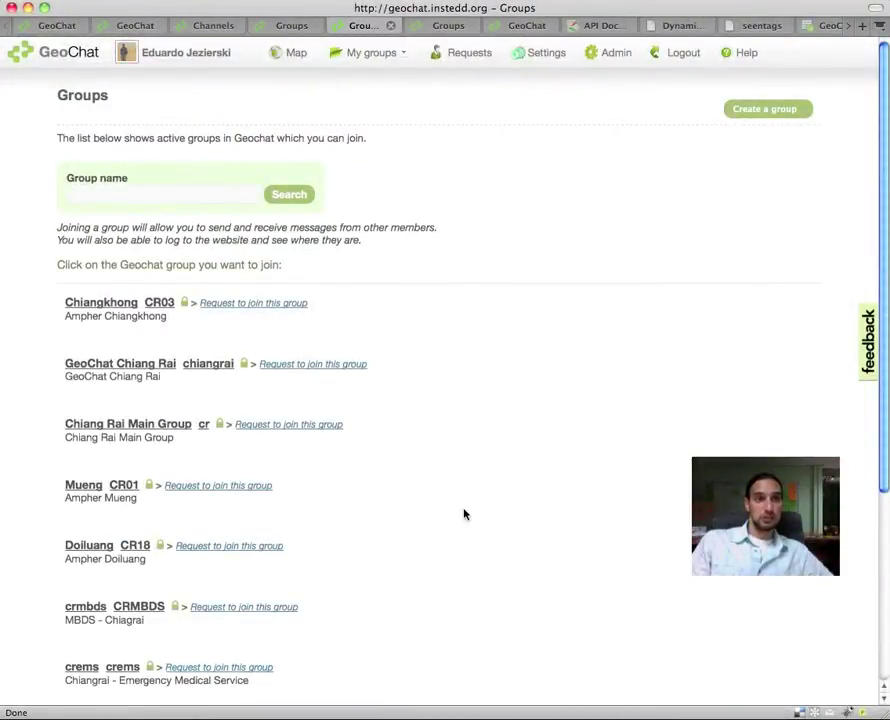
Examine the properties of the InSTEDD Innovation Lab group, including its joining options and default location
{"action": "left_click", "coordinate": [452, 31]}
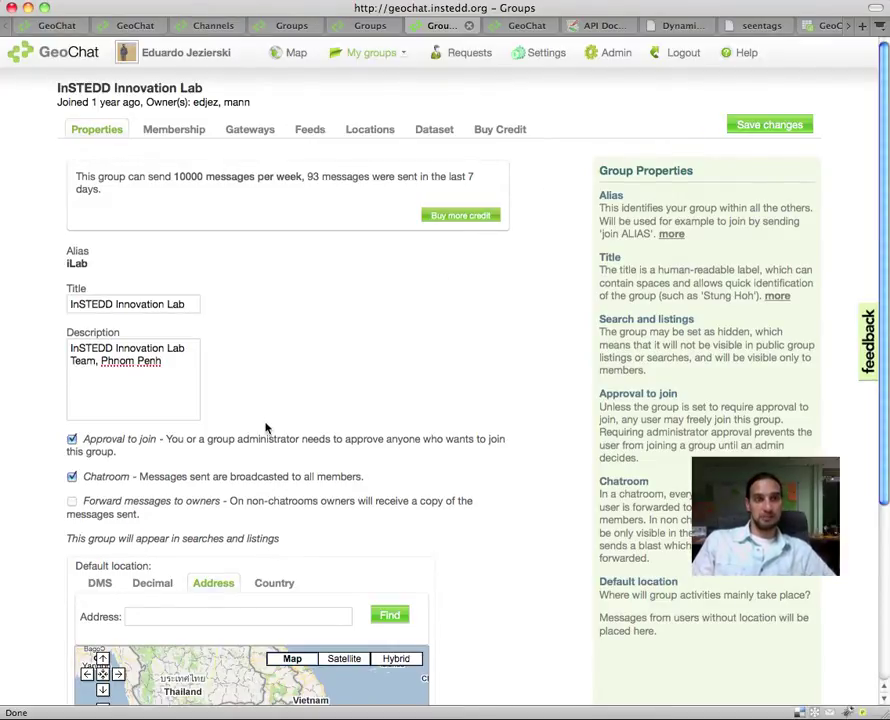
{"action": "scroll", "coordinate": [330, 377], "scroll_direction": "down", "scroll_amount": 5}
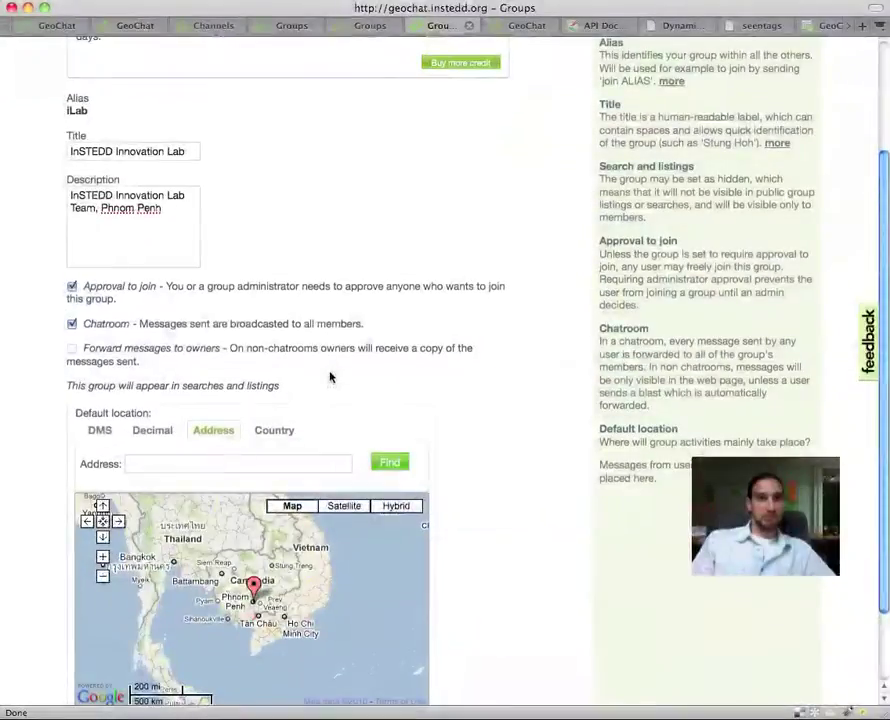
{"action": "scroll", "coordinate": [330, 377], "scroll_direction": "up", "scroll_amount": 2}
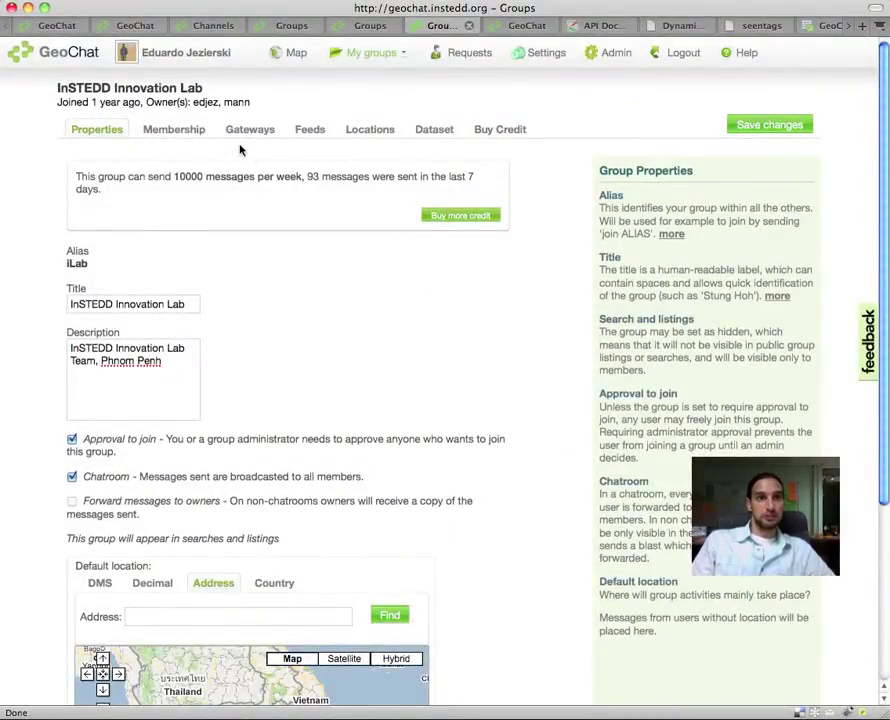
Review the InSTEDD Innovation Lab group's membership, gateways, feeds and locations settings
{"action": "left_click", "coordinate": [190, 131]}
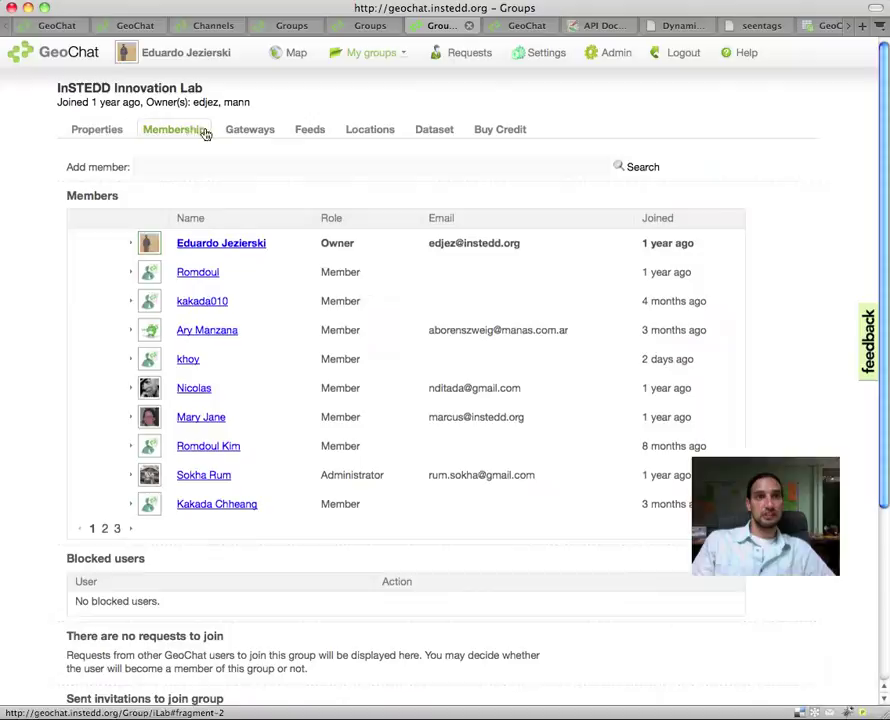
{"action": "left_click", "coordinate": [271, 130]}
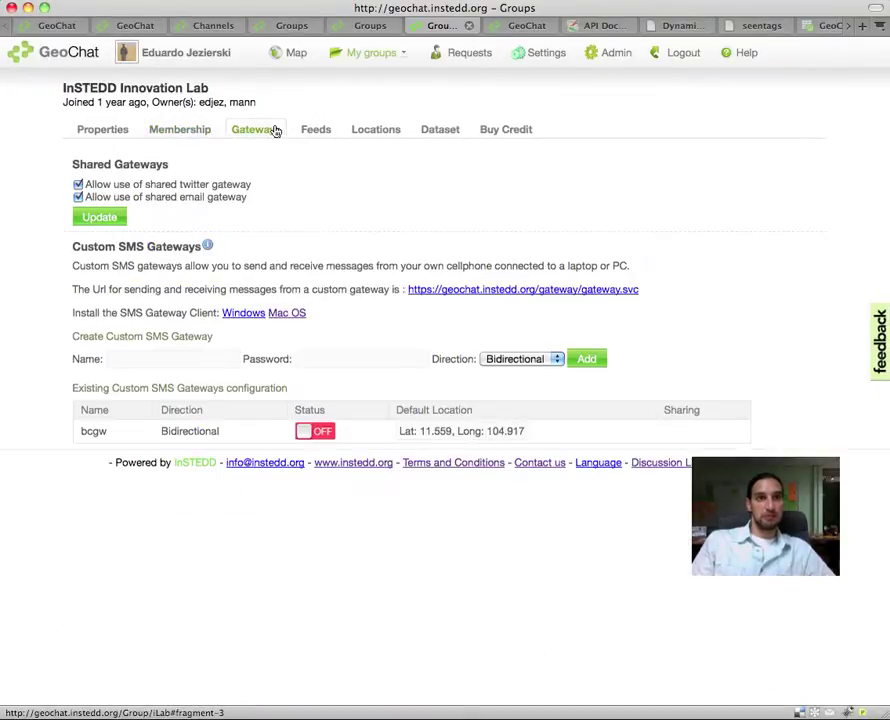
{"action": "left_click", "coordinate": [337, 131]}
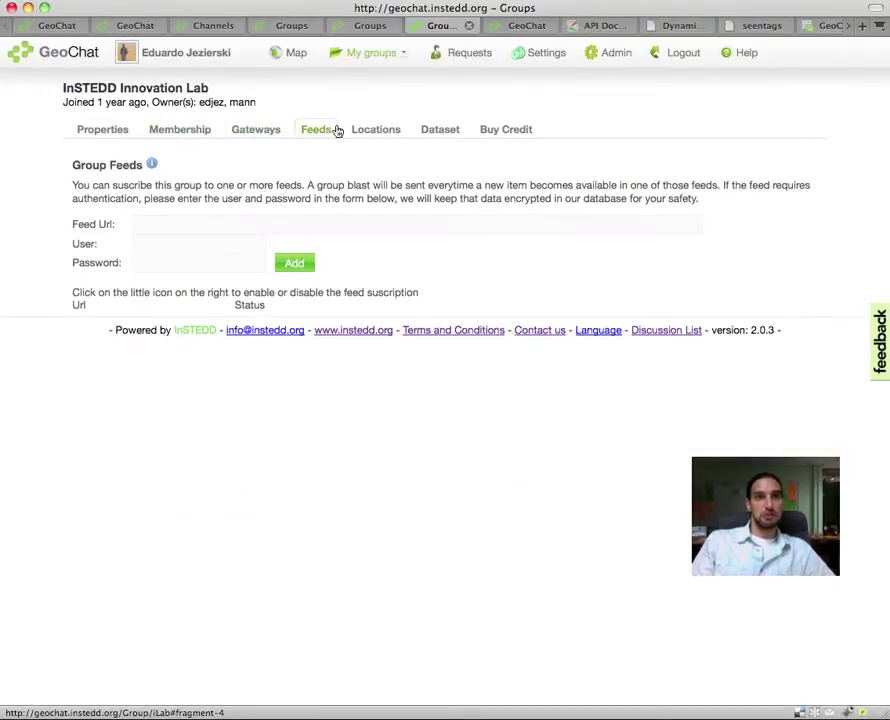
{"action": "left_click", "coordinate": [389, 133]}
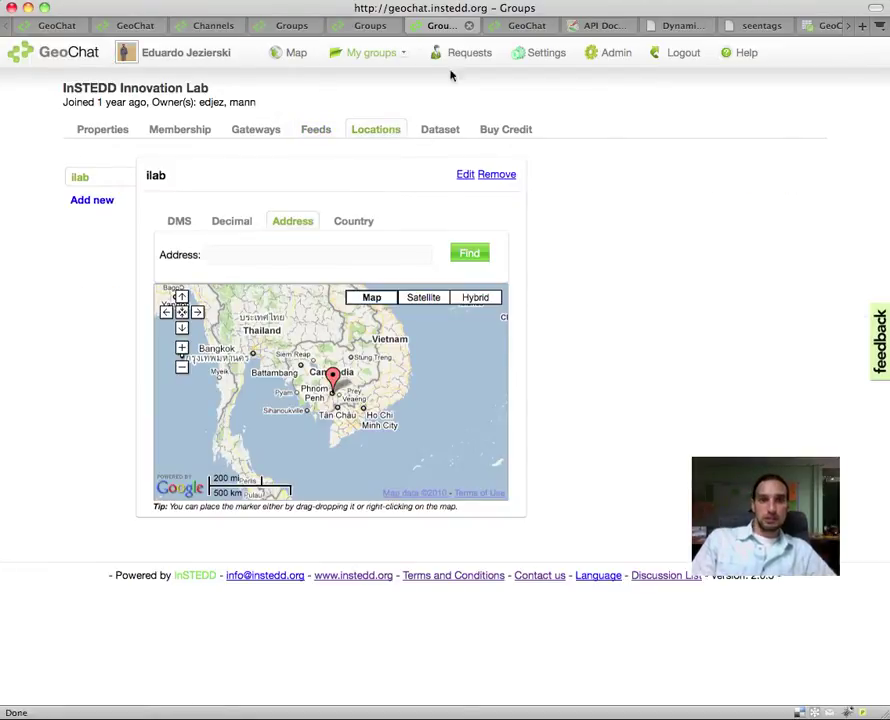
Look through the list of GeoChat SMS numbers and supported mobile carriers by country
{"action": "left_click", "coordinate": [510, 27]}
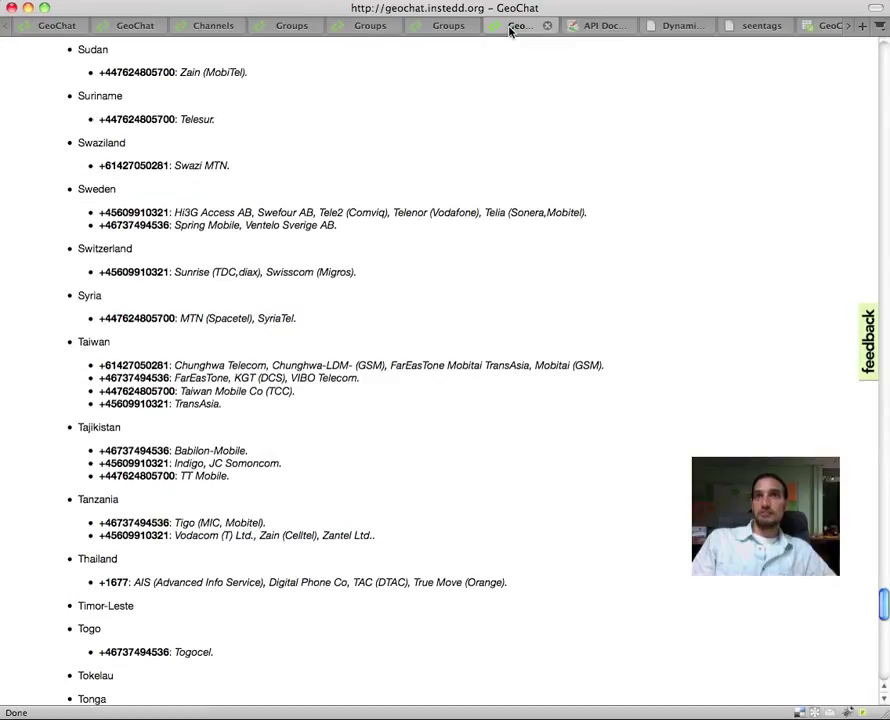
{"action": "scroll", "coordinate": [505, 181], "scroll_direction": "up", "scroll_amount": 2}
{"action": "scroll", "coordinate": [505, 181], "scroll_direction": "up", "scroll_amount": 4}
{"action": "scroll", "coordinate": [505, 181], "scroll_direction": "up", "scroll_amount": 2}
{"action": "scroll", "coordinate": [505, 181], "scroll_direction": "up", "scroll_amount": 13}
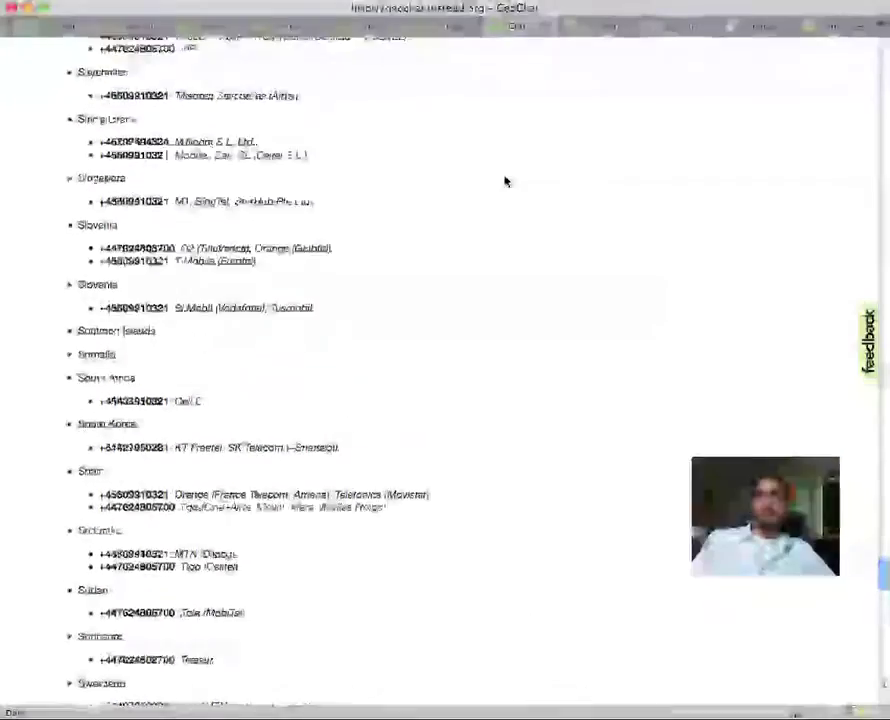
{"action": "scroll", "coordinate": [505, 181], "scroll_direction": "up", "scroll_amount": 20}
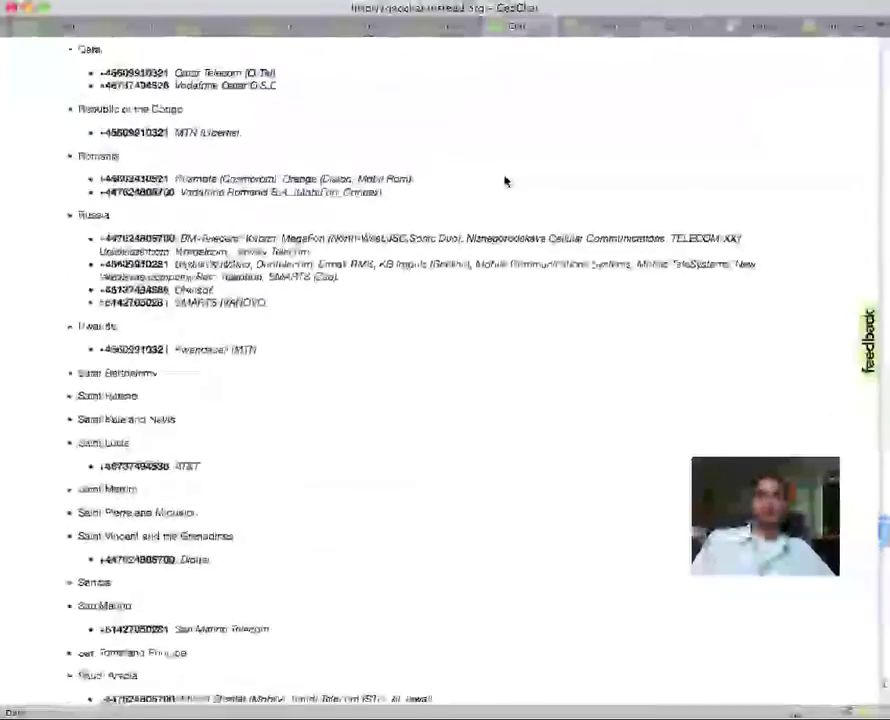
{"action": "scroll", "coordinate": [505, 181], "scroll_direction": "up", "scroll_amount": 20}
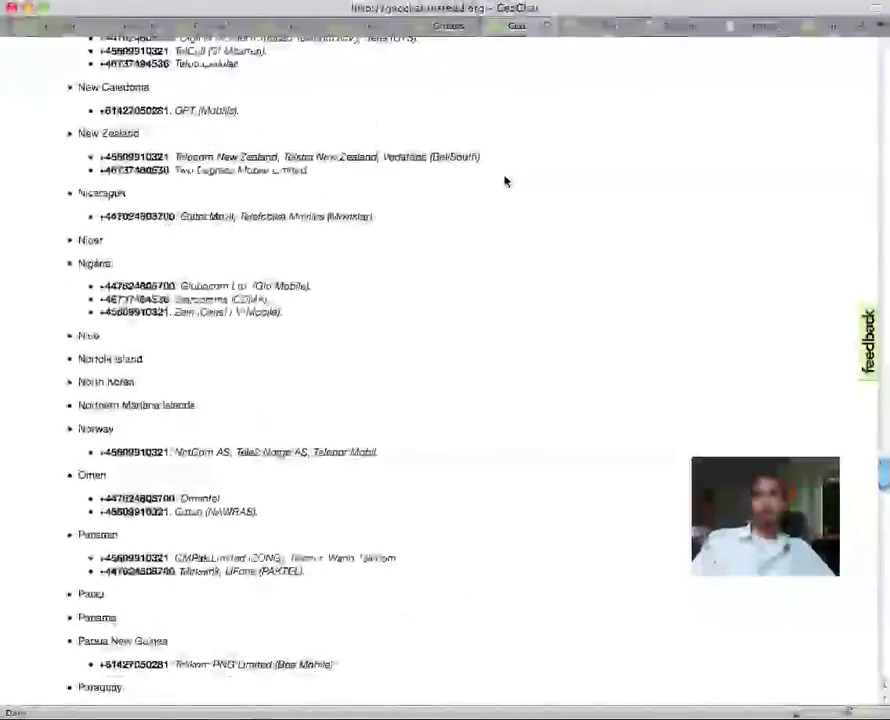
{"action": "scroll", "coordinate": [505, 181], "scroll_direction": "up", "scroll_amount": 20}
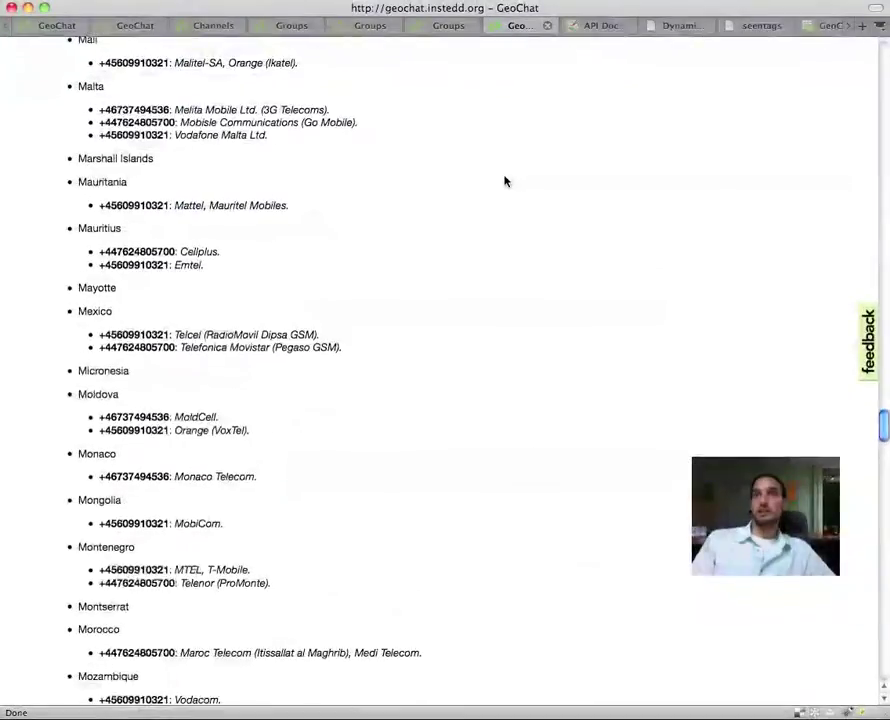
{"action": "scroll", "coordinate": [505, 181], "scroll_direction": "up", "scroll_amount": 20}
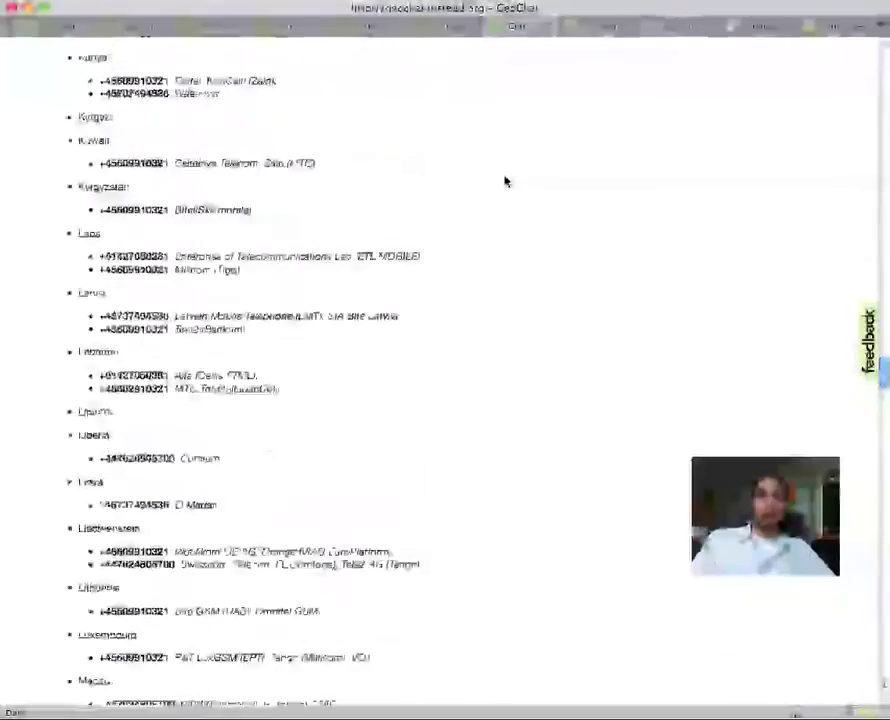
{"action": "scroll", "coordinate": [505, 181], "scroll_direction": "up", "scroll_amount": 14}
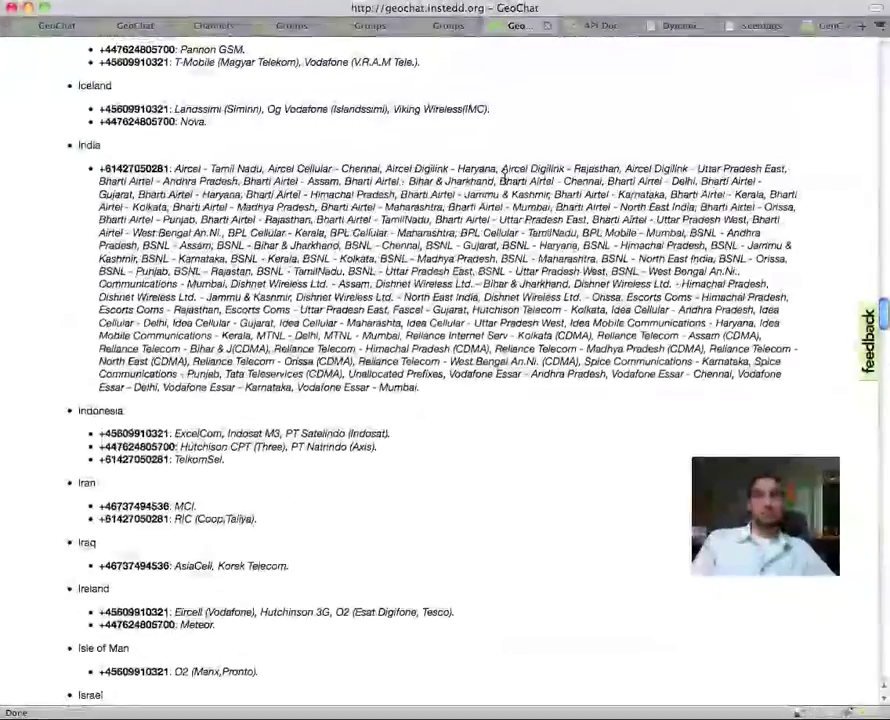
{"action": "scroll", "coordinate": [505, 181], "scroll_direction": "up", "scroll_amount": 20}
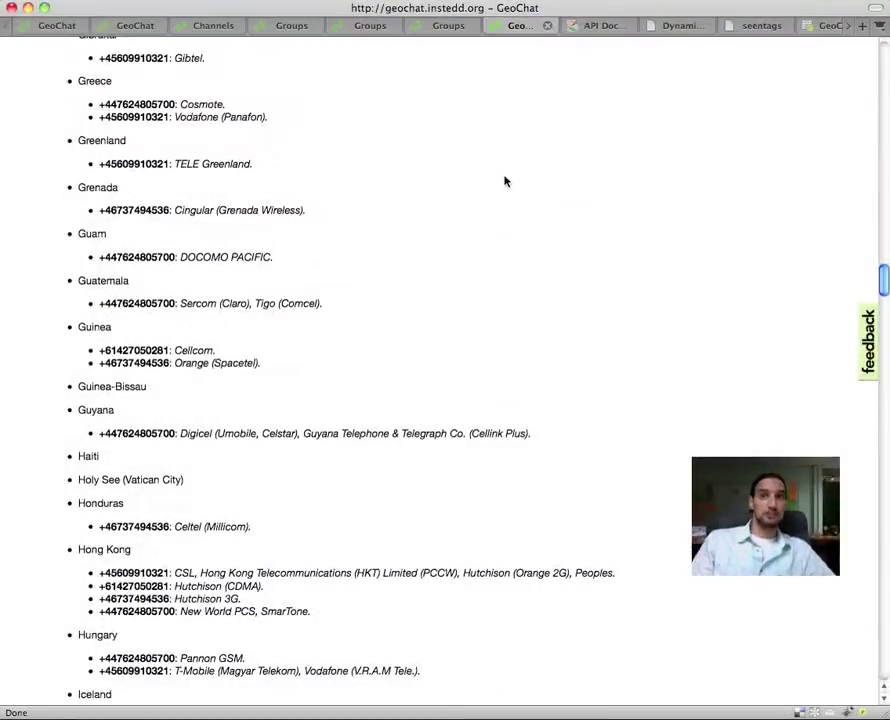
{"action": "scroll", "coordinate": [505, 181], "scroll_direction": "up", "scroll_amount": 5}
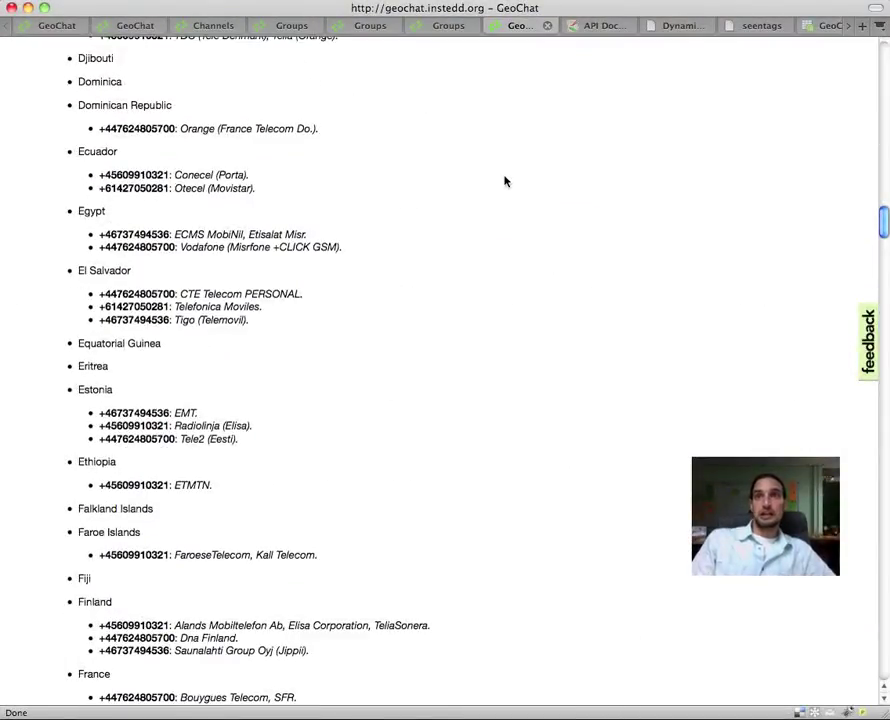
{"action": "scroll", "coordinate": [505, 181], "scroll_direction": "up", "scroll_amount": 3}
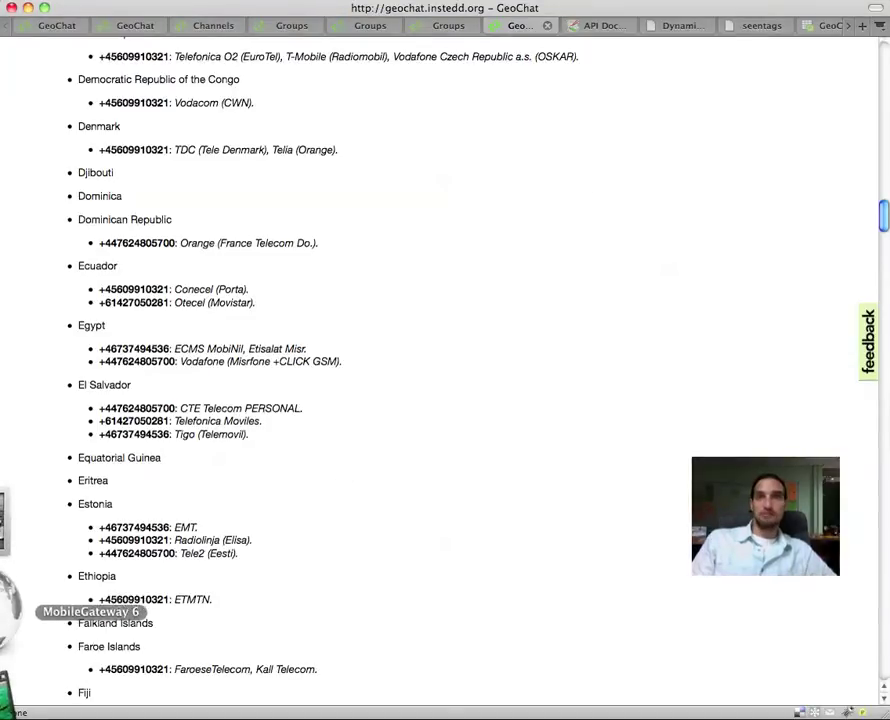
Switch to MobileGateway to look at its modem and Skype settings, and return to the browser
{"action": "left_click", "coordinate": [12, 618]}
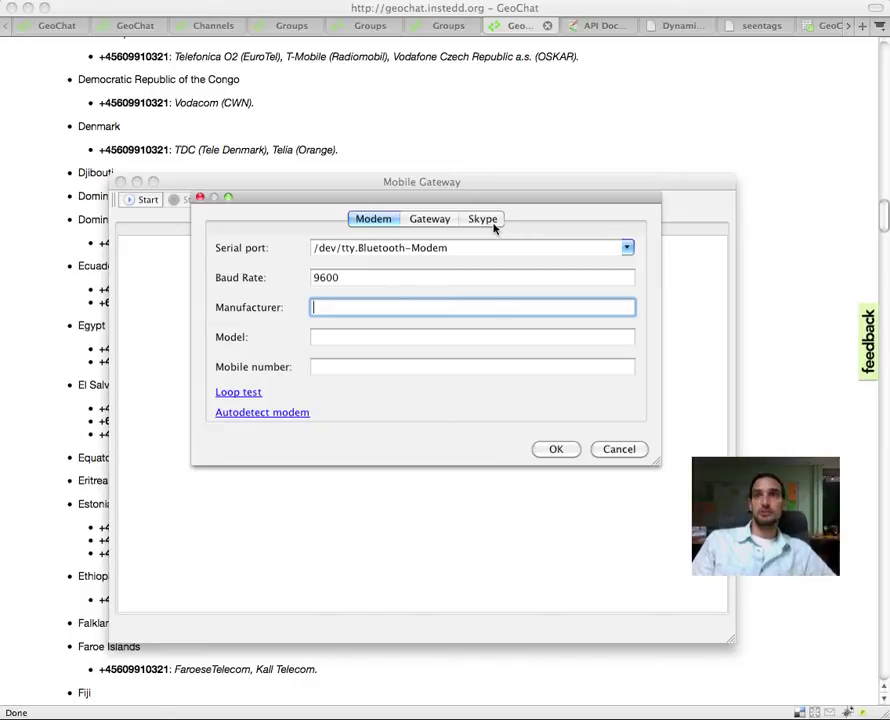
{"action": "left_click", "coordinate": [494, 224]}
{"action": "left_click", "coordinate": [540, 163]}
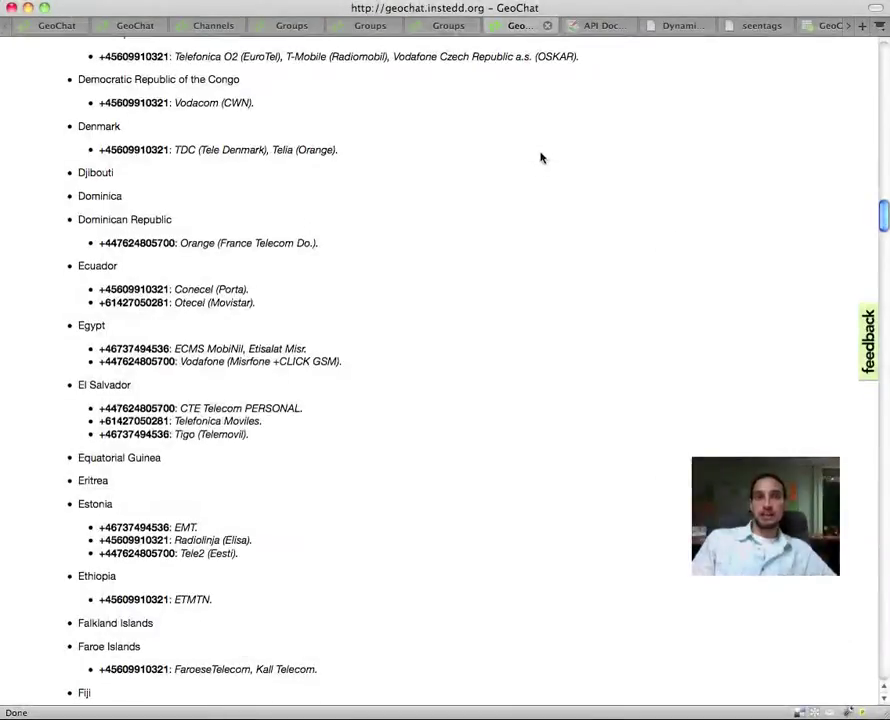
Examine the End Points table in the GeoChat API documentation
{"action": "left_click", "coordinate": [596, 26]}
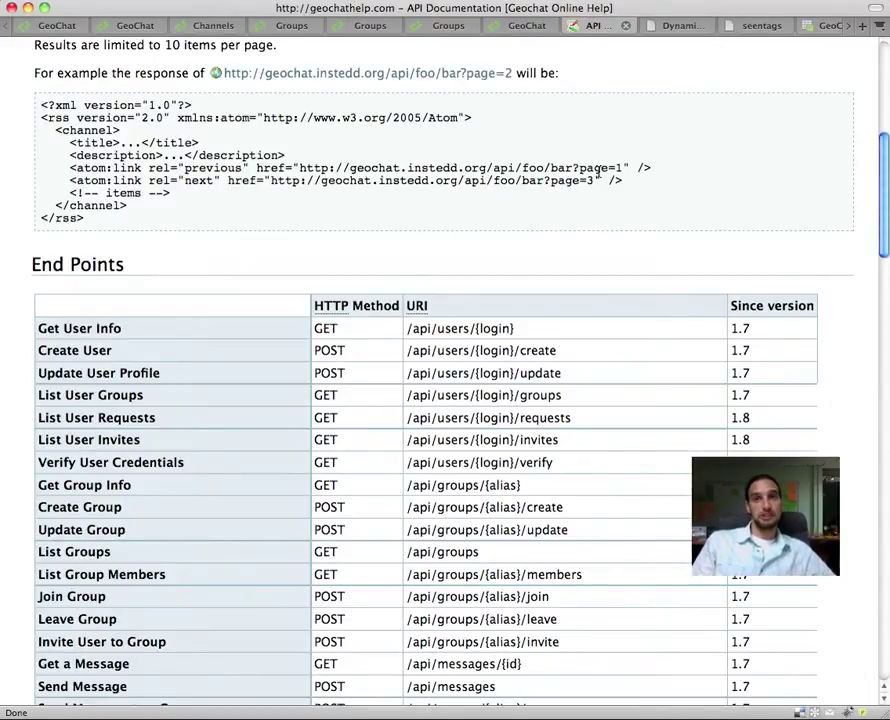
{"action": "scroll", "coordinate": [598, 172], "scroll_direction": "down", "scroll_amount": 5}
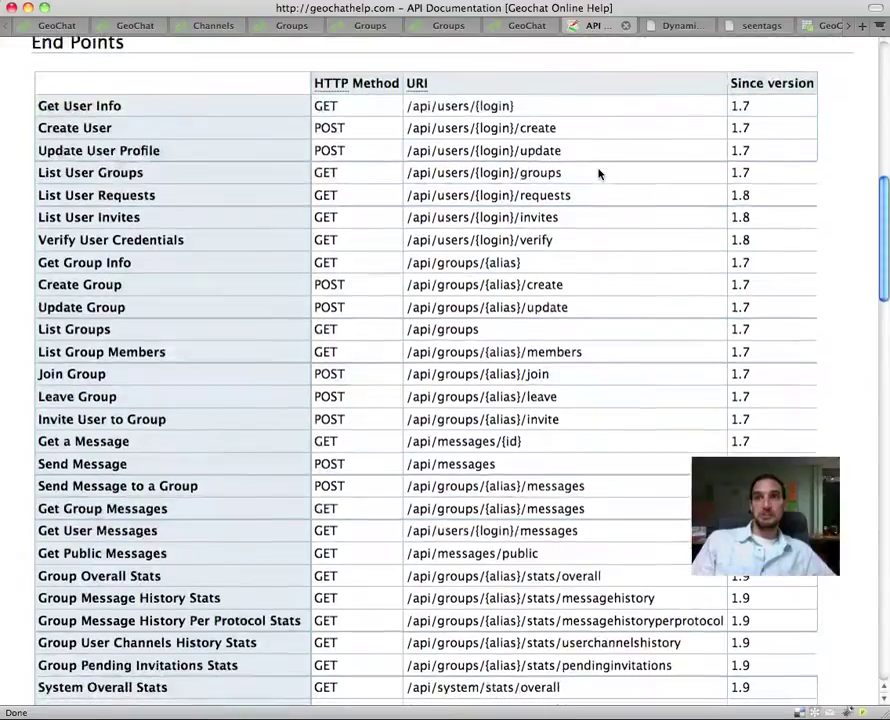
{"action": "scroll", "coordinate": [598, 174], "scroll_direction": "down", "scroll_amount": 1}
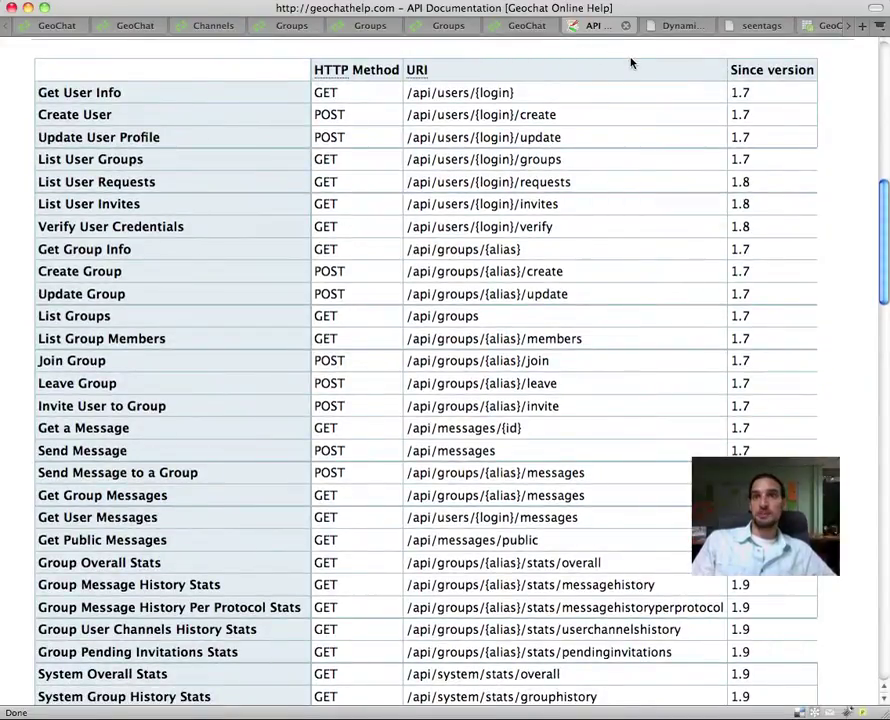
View the Dynamic Resource Map with its Cambodia Health Clinic layer
{"action": "left_click", "coordinate": [680, 30]}
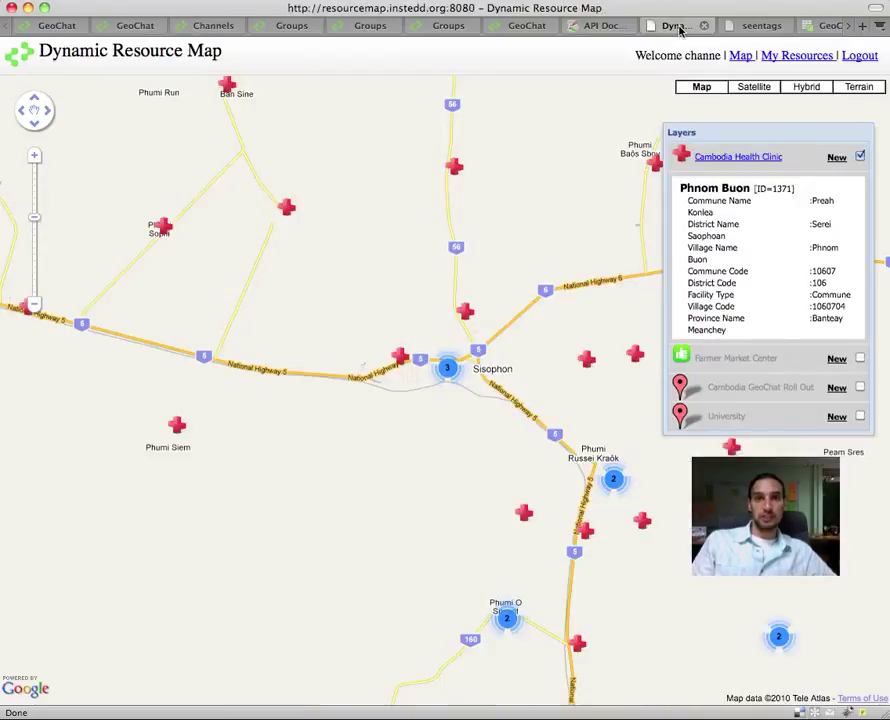
View the seentags report sets and the GeoChat SMS Clinic Survey for MCH spreadsheet
{"action": "left_click", "coordinate": [757, 29]}
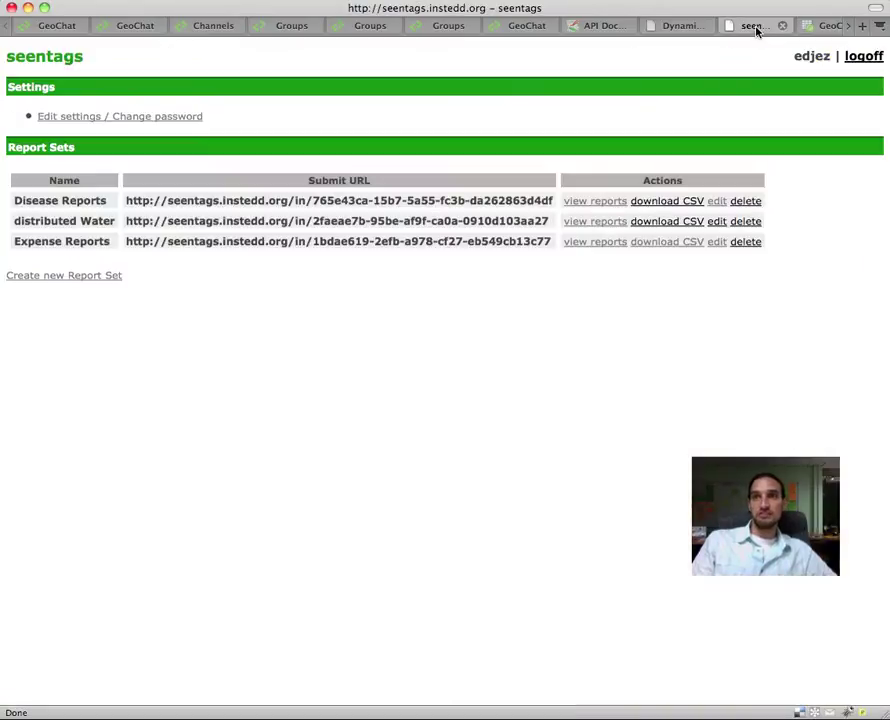
{"action": "left_click", "coordinate": [822, 31]}
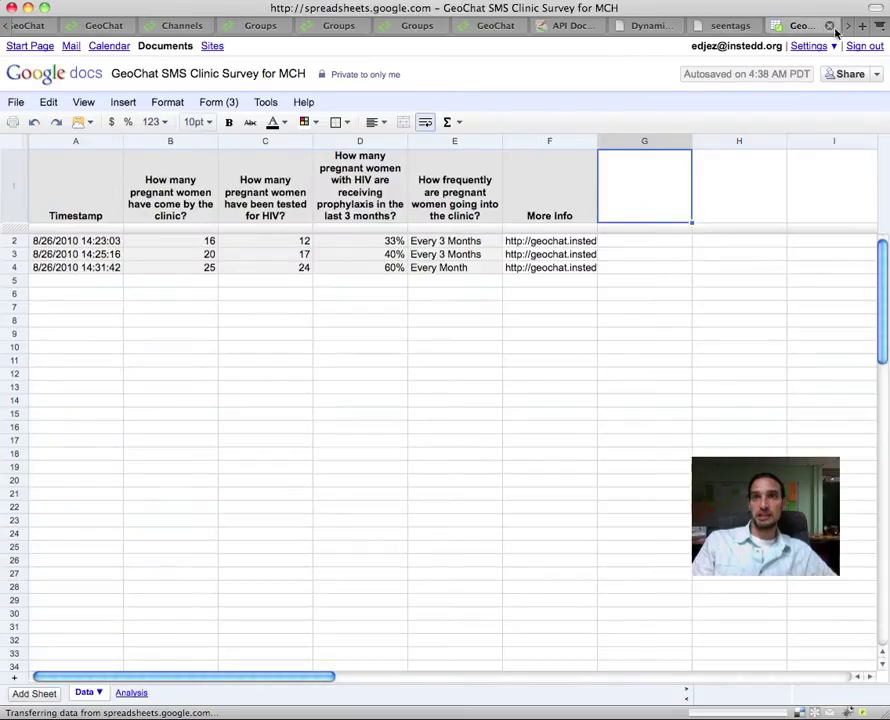
{"action": "left_click", "coordinate": [862, 29]}
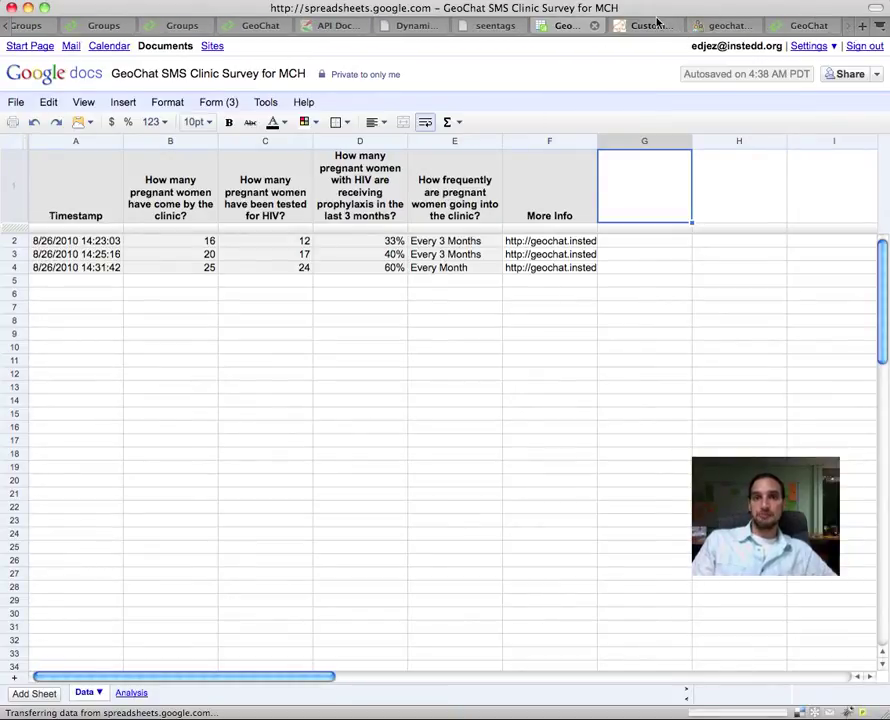
View the GeoChat customer feedback forum and the geochatUsers Yahoo group's help wiki message, and return to the GeoChat map
{"action": "left_click", "coordinate": [670, 27]}
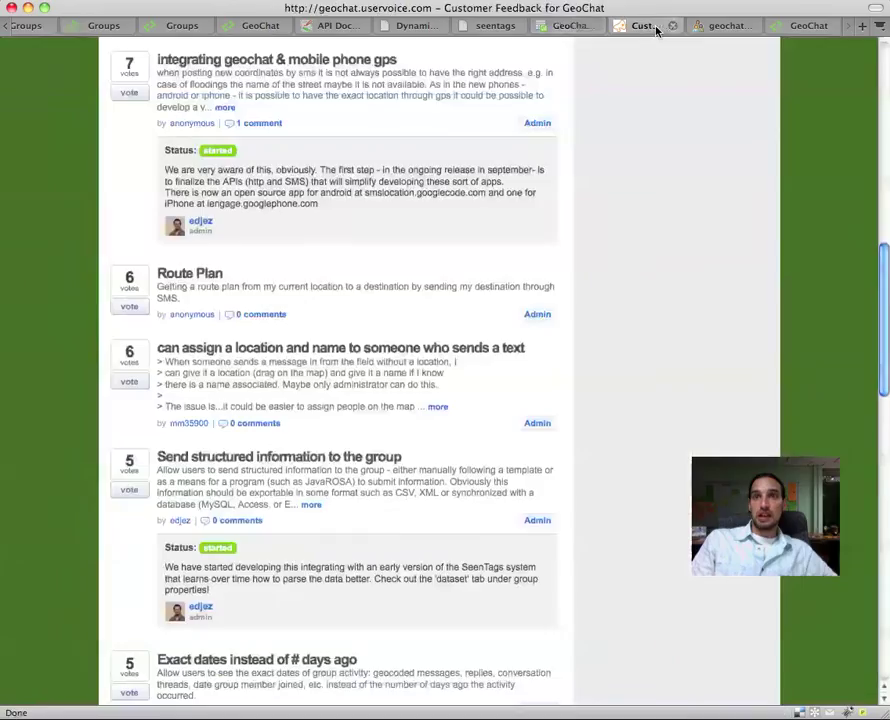
{"action": "left_click", "coordinate": [718, 27]}
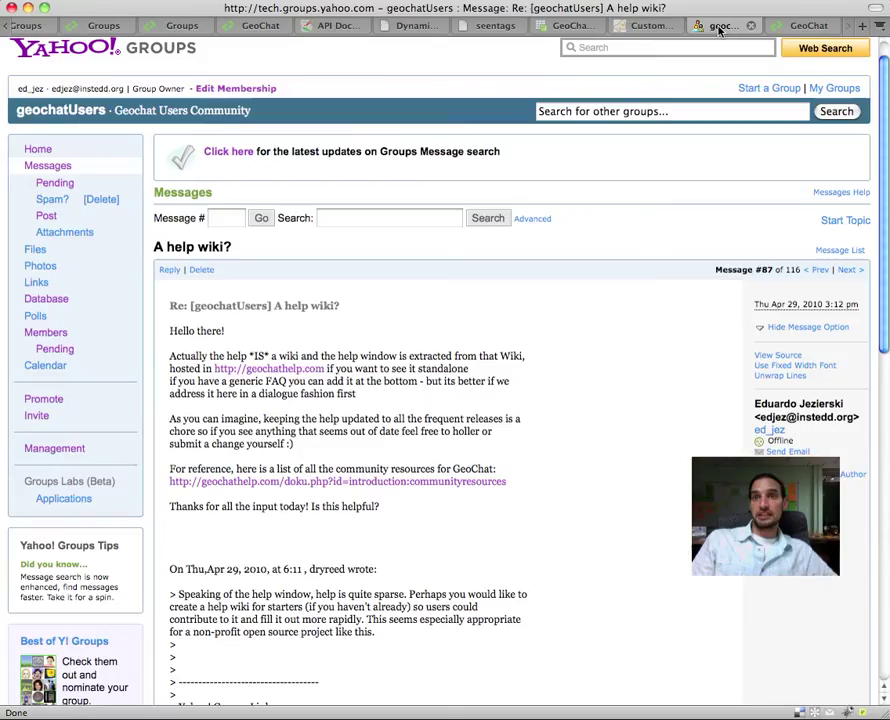
{"action": "left_click", "coordinate": [787, 27]}
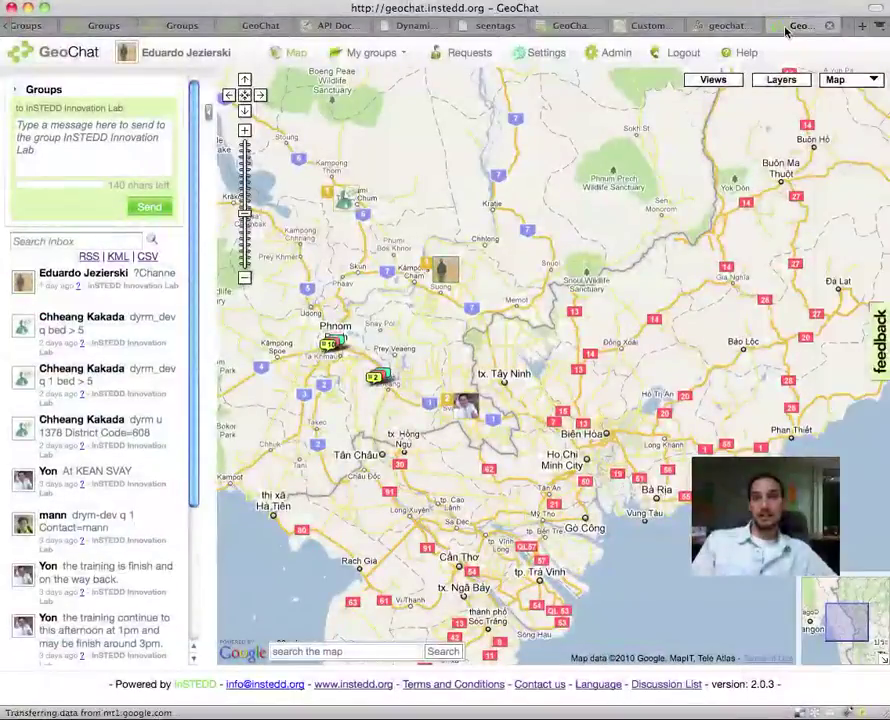